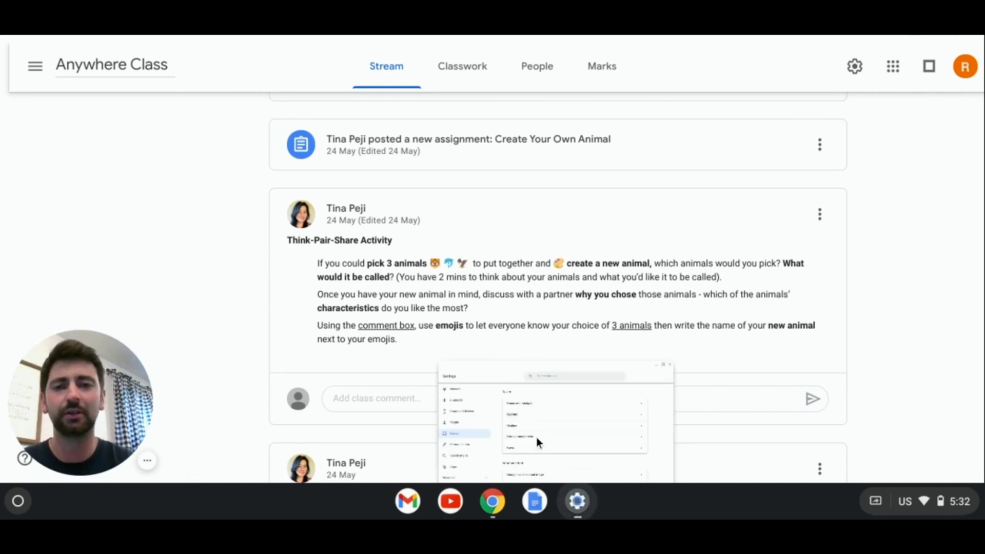
# Enable select-to-speak under Accessibility features in Chrome OS Settings, then return to the class stream
pyautogui.click(577, 501)
pyautogui.scroll(-3, 241, 256)
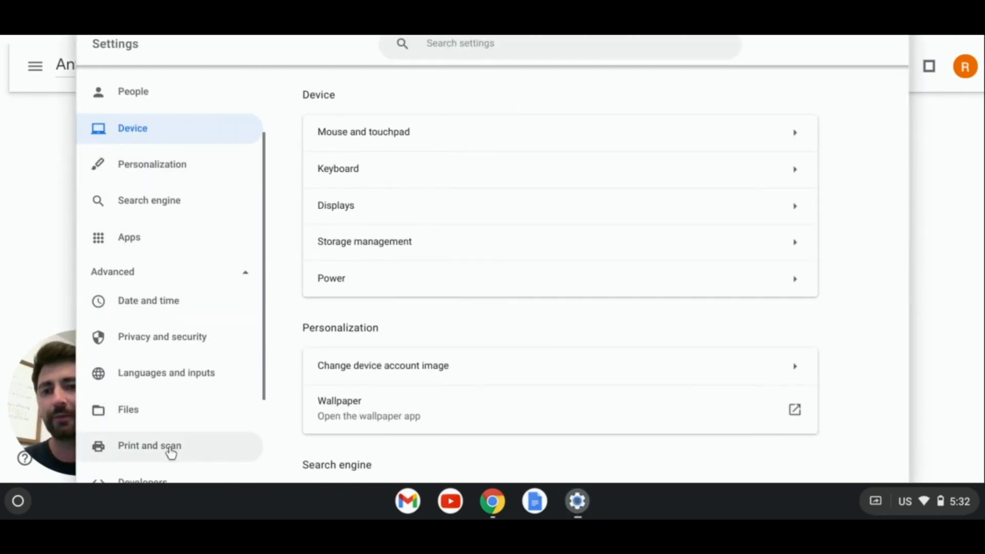
pyautogui.scroll(-3, 169, 441)
pyautogui.click(155, 392)
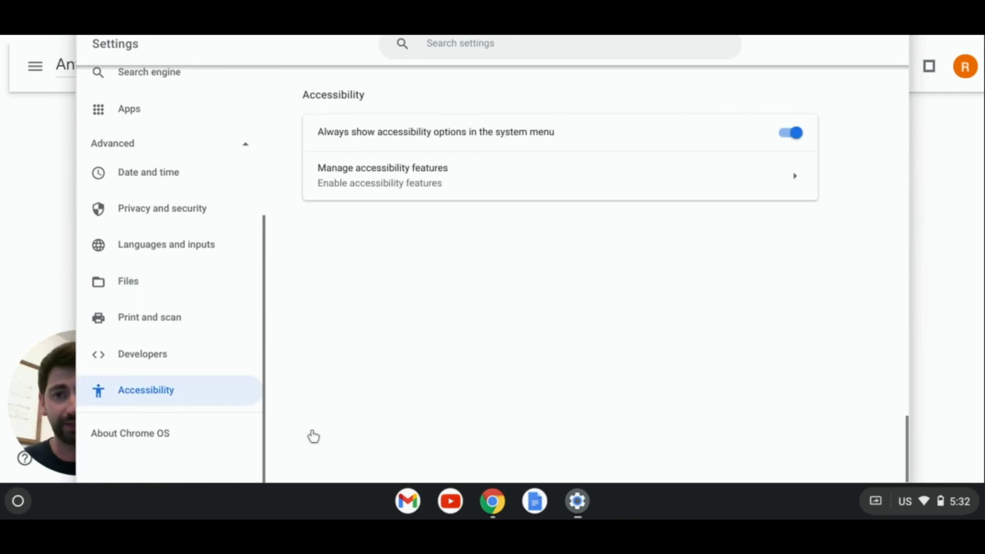
pyautogui.click(471, 179)
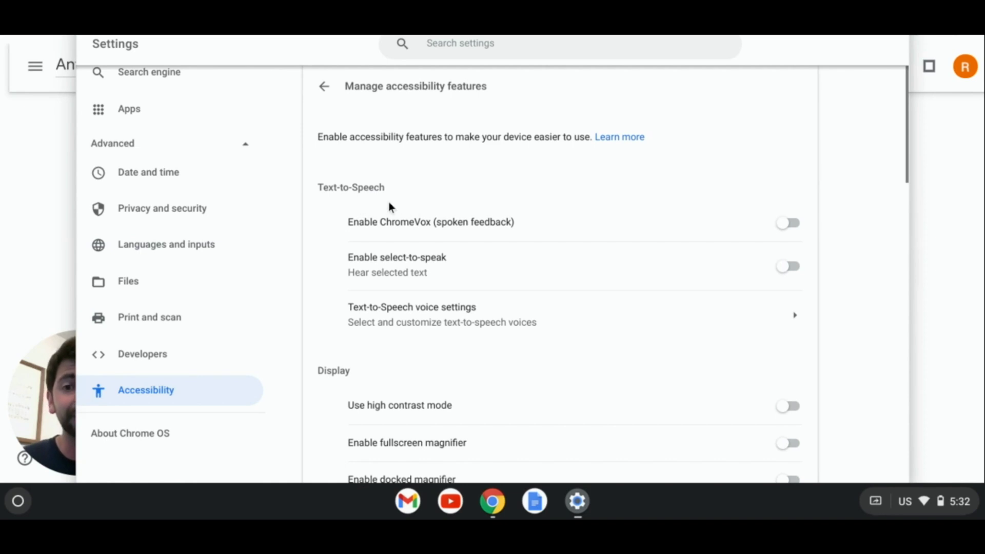
pyautogui.click(788, 272)
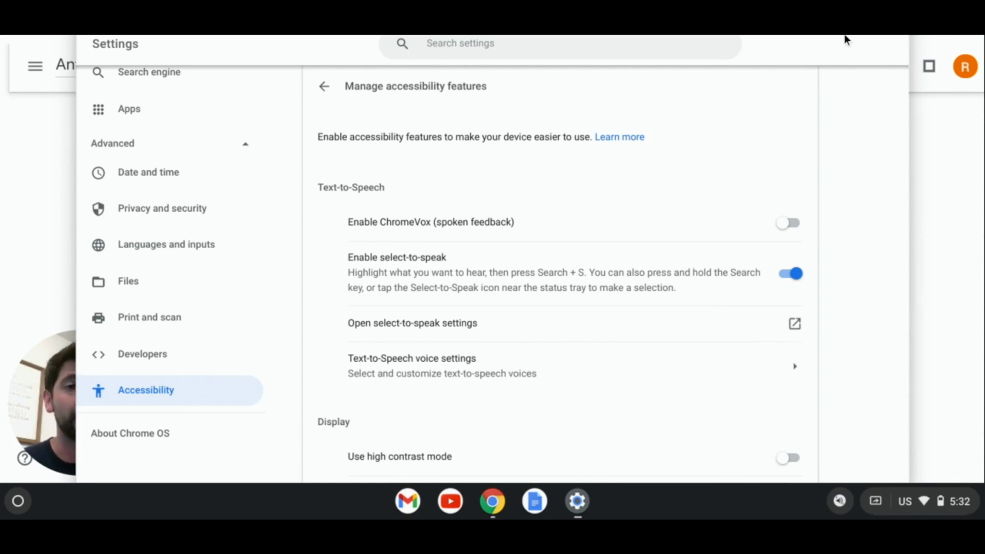
pyautogui.hotkey('alt', 'Tab')
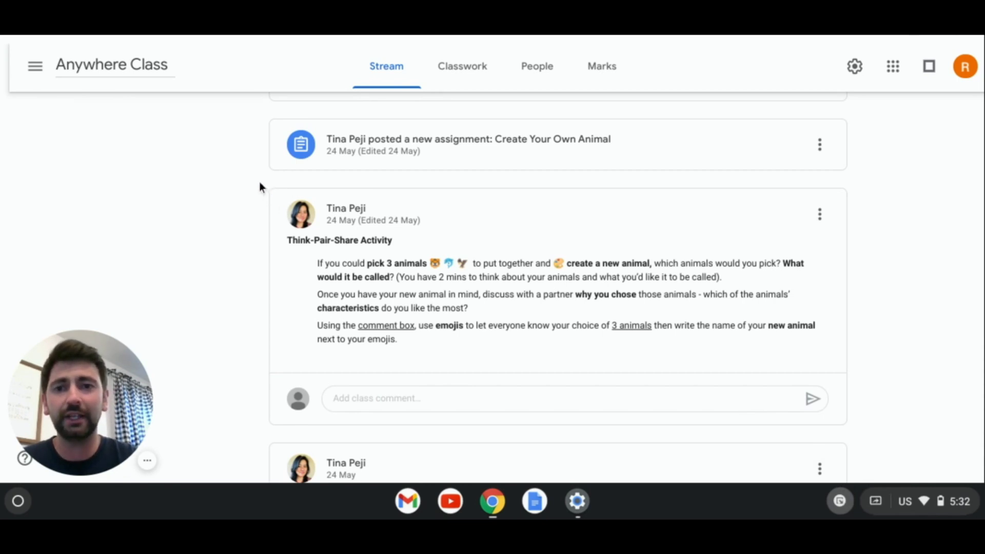
# Outline the Think-Pair-Share Activity post with the annotation tool to highlight it
pyautogui.moveTo(254, 177)
pyautogui.mouseDown()
pyautogui.moveTo(455, 275)
pyautogui.moveTo(884, 382)
pyautogui.mouseUp()
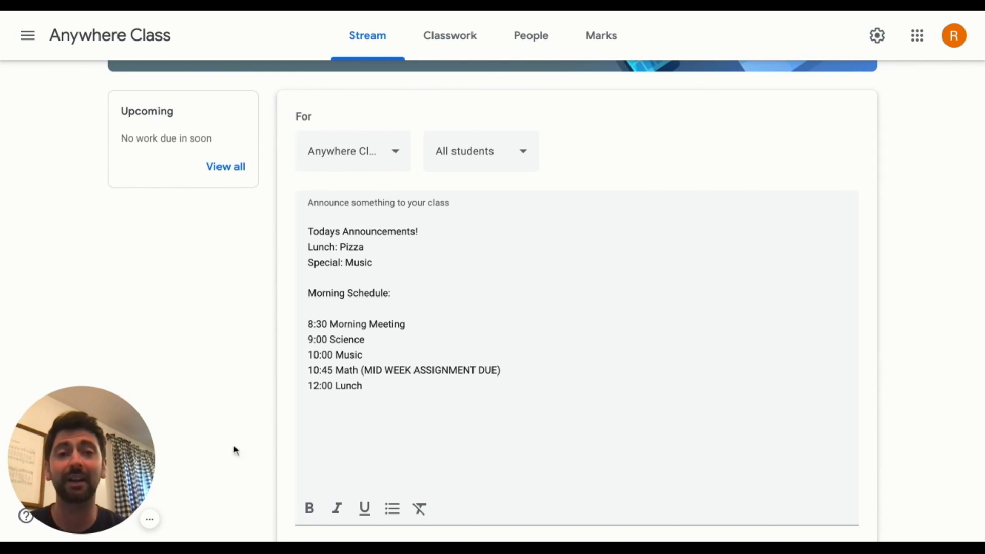
# Make the 'Todays Announcements!' heading bold
pyautogui.click(425, 232)
pyautogui.hotkey('shift', 'Left')
pyautogui.hotkey('shift', 'Left')
pyautogui.hotkey('shift', 'Left')
pyautogui.hotkey('shift', 'Left')
pyautogui.hotkey('shift', 'Left')
pyautogui.hotkey('shift', 'Left')
pyautogui.hotkey('shift', 'Left')
pyautogui.hotkey('shift', 'Left')
pyautogui.hotkey('shift', 'Left')
pyautogui.hotkey('shift', 'Left')
pyautogui.hotkey('shift', 'Left')
pyautogui.hotkey('shift', 'Left')
pyautogui.hotkey('shift', 'Left')
pyautogui.hotkey('shift', 'Left')
pyautogui.hotkey('shift', 'Left')
pyautogui.hotkey('shift', 'Left')
pyautogui.hotkey('shift', 'Left')
pyautogui.hotkey('shift', 'Left')
pyautogui.hotkey('shift', 'Left')
pyautogui.hotkey('shift', 'Left')
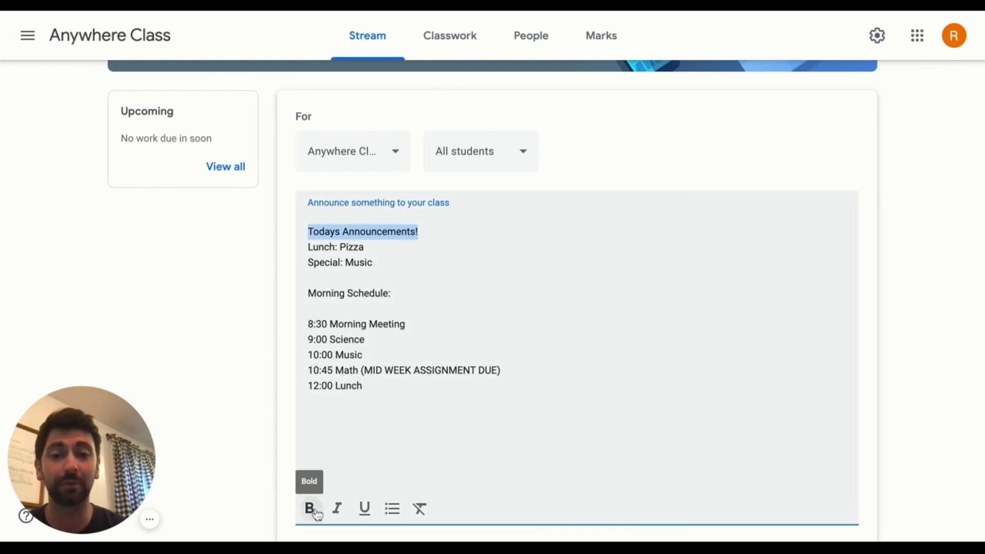
pyautogui.click(314, 511)
# Bold the Lunch and Special lines, then select the five morning schedule lines
pyautogui.click(383, 264)
pyautogui.hotkey('shift', 'Up')
pyautogui.hotkey('shift', 'Home')
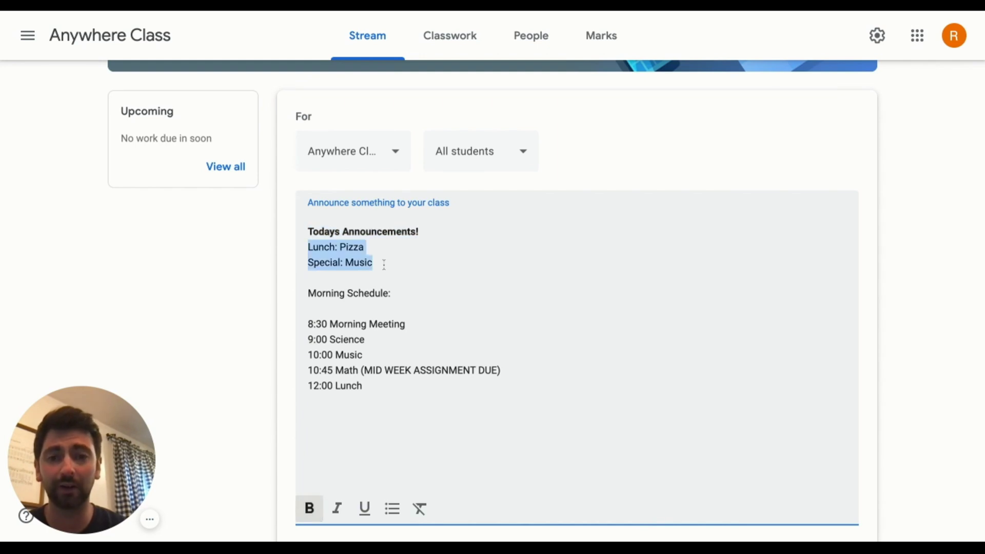
pyautogui.hotkey('ctrl', 'b')
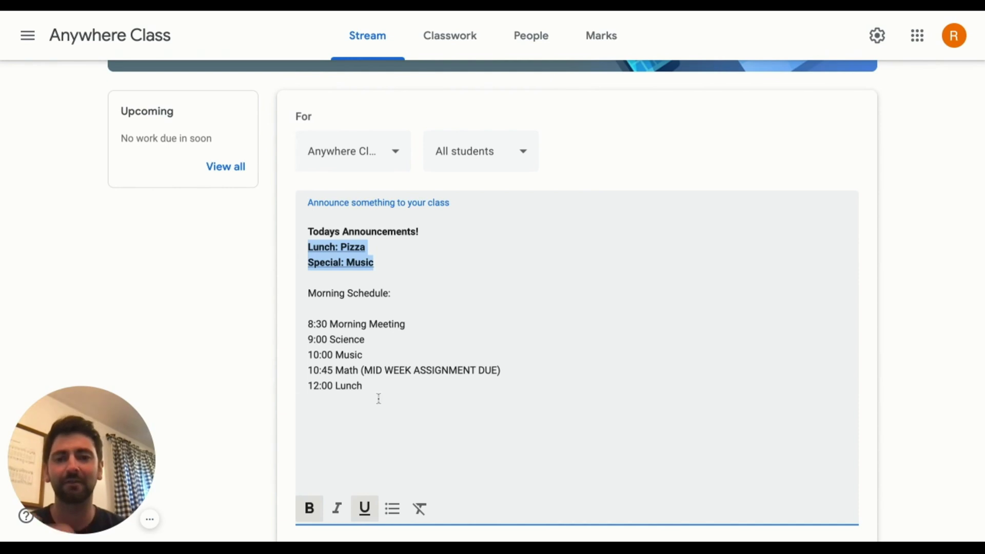
pyautogui.click(377, 391)
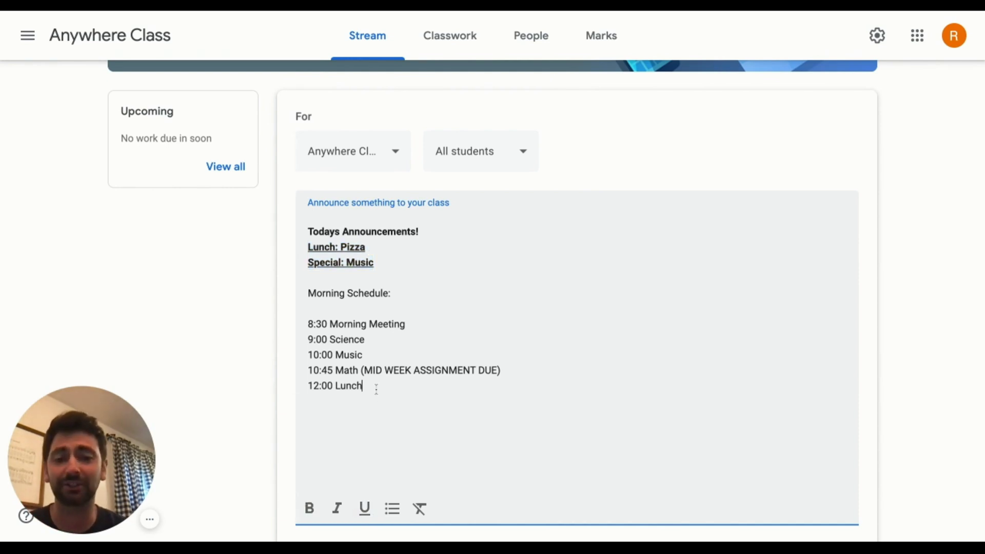
pyautogui.moveTo(376, 390); pyautogui.dragTo(308, 324)
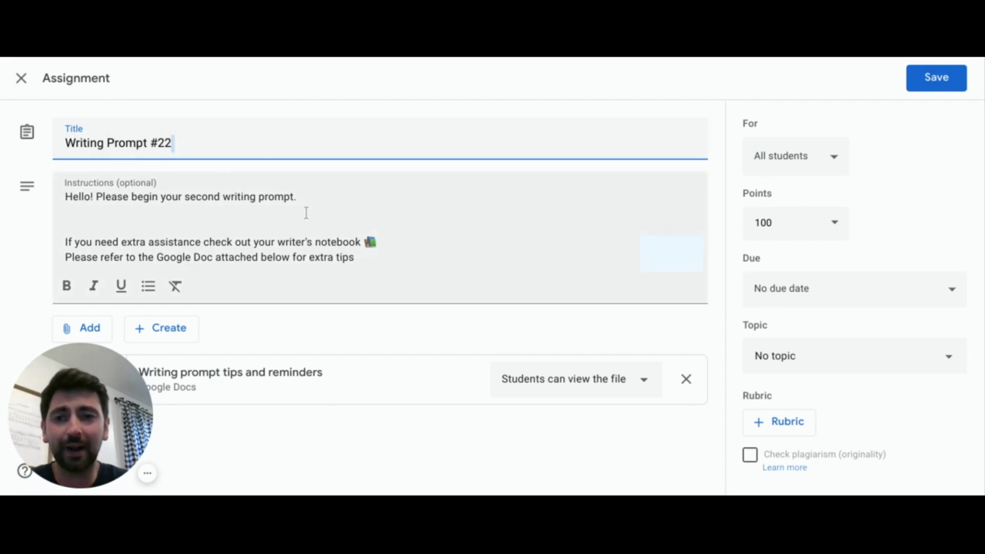
# Append the 📝✒️✏️ emojis to the Writing Prompt #22 title
pyautogui.write('📝✒️✏️')
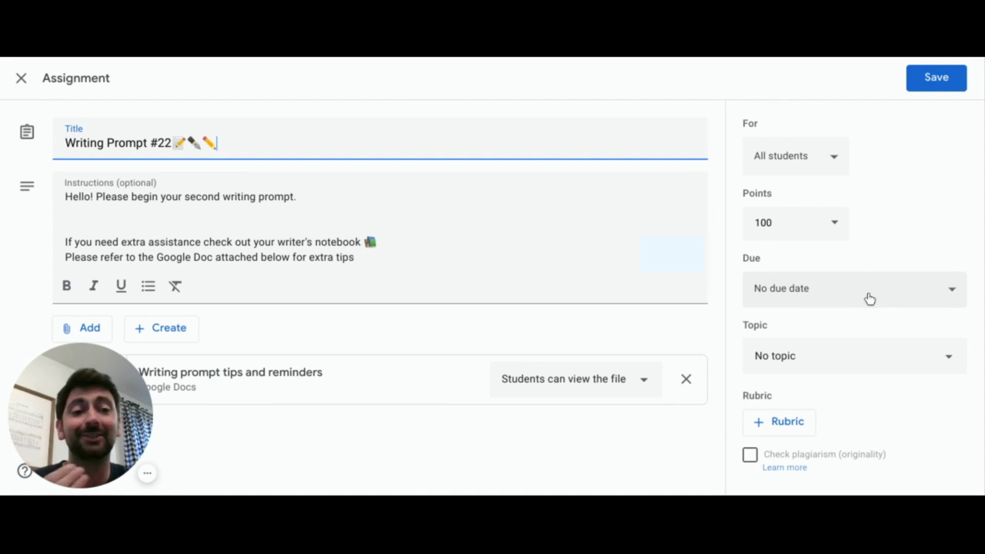
# Show the assignment's available topics in the Topic dropdown
pyautogui.click(890, 357)
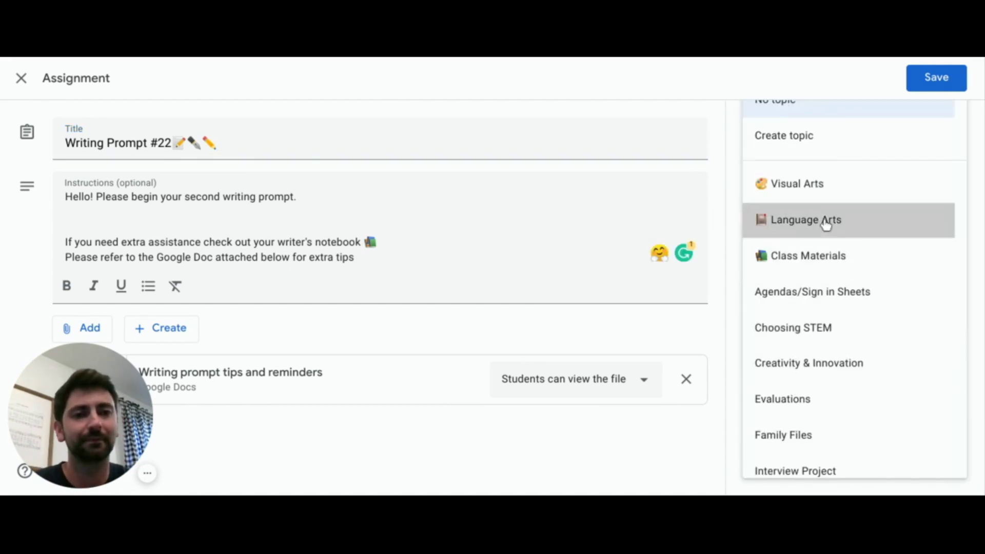